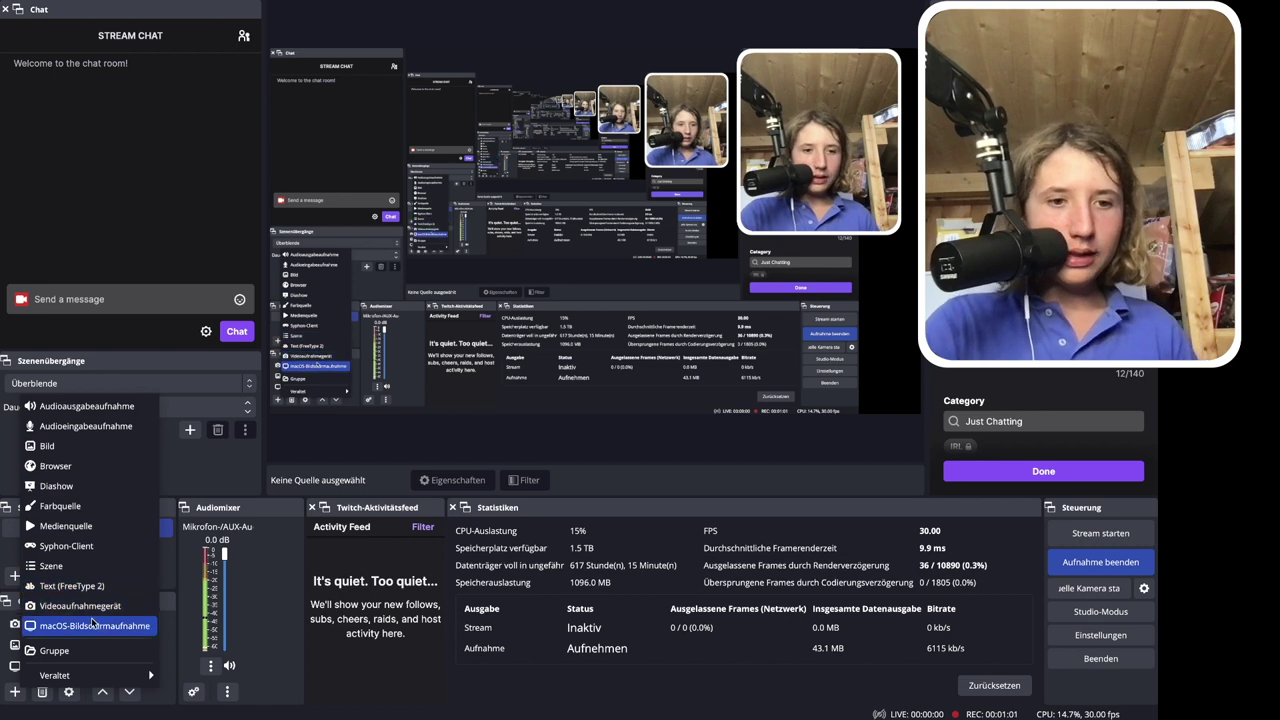
Add a new macOS-Bildschirmaufnahme source to Szene 2 under its default name
left_click(92, 625)
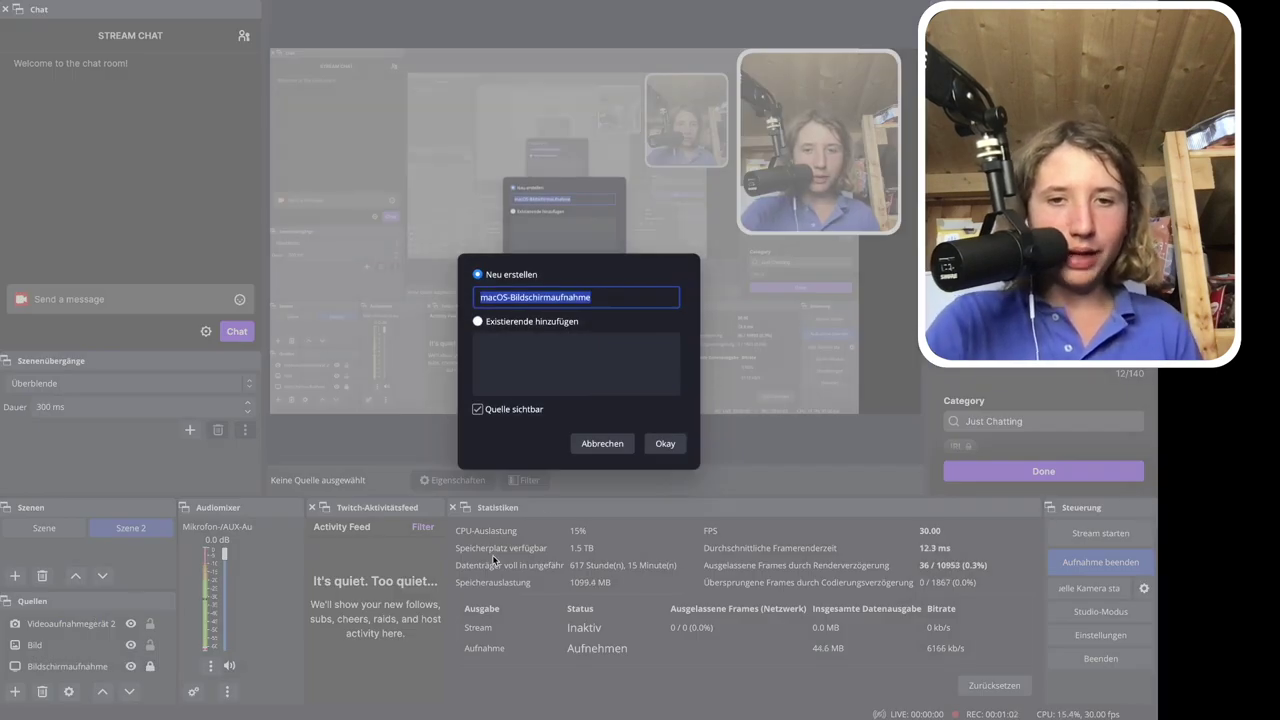
left_click(680, 443)
Try Fensteraufnahme as the new screen capture source's method, review the other methods, and discard the changes
left_click(433, 336)
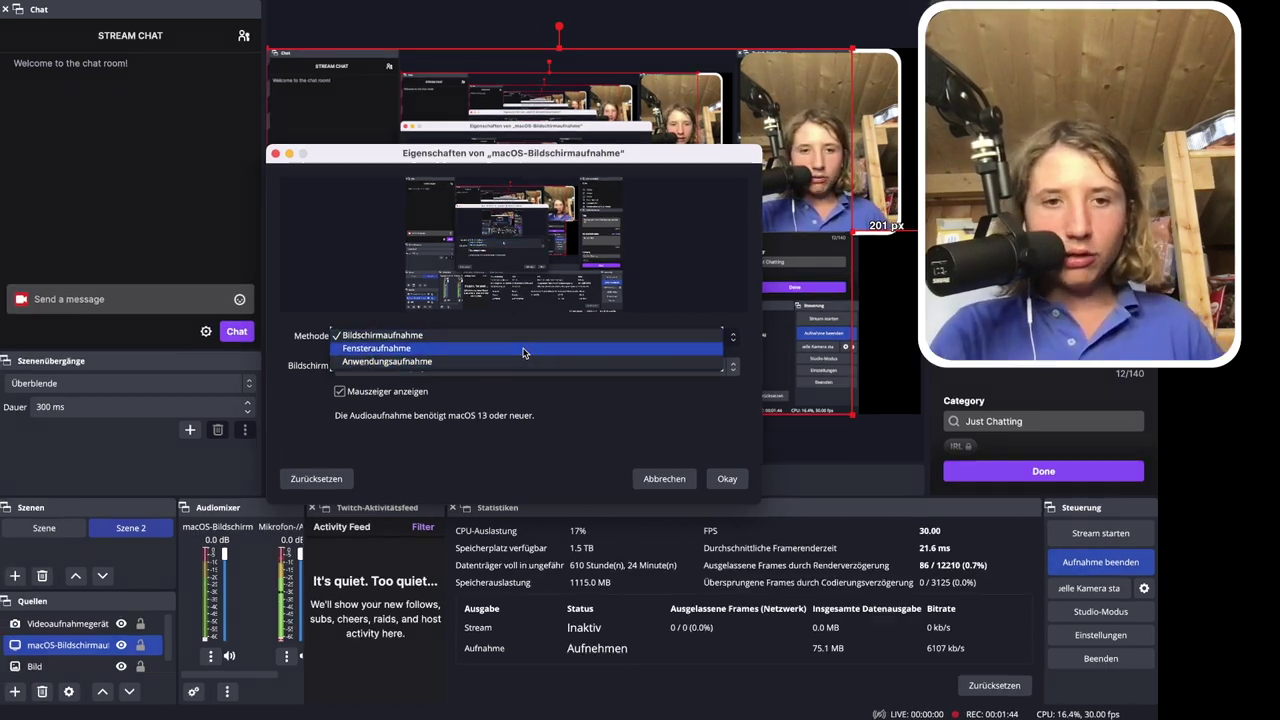
left_click(522, 350)
left_click(485, 339)
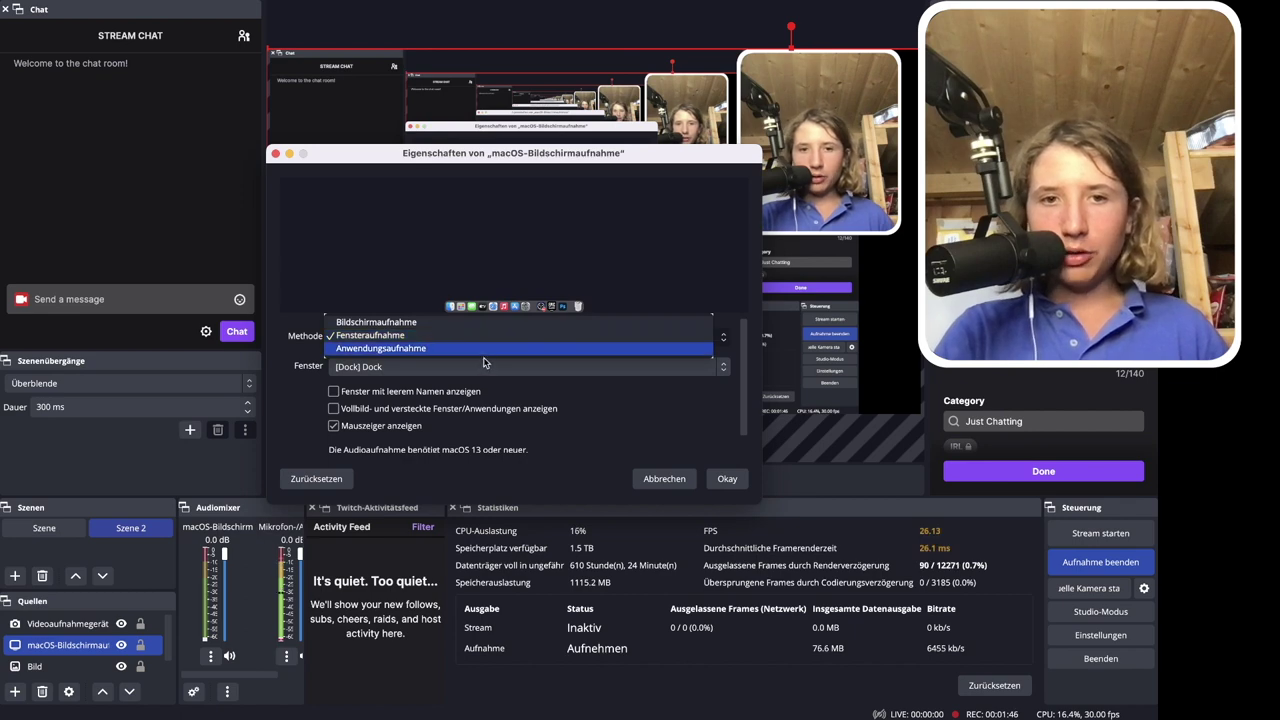
left_click(665, 483)
left_click(665, 483)
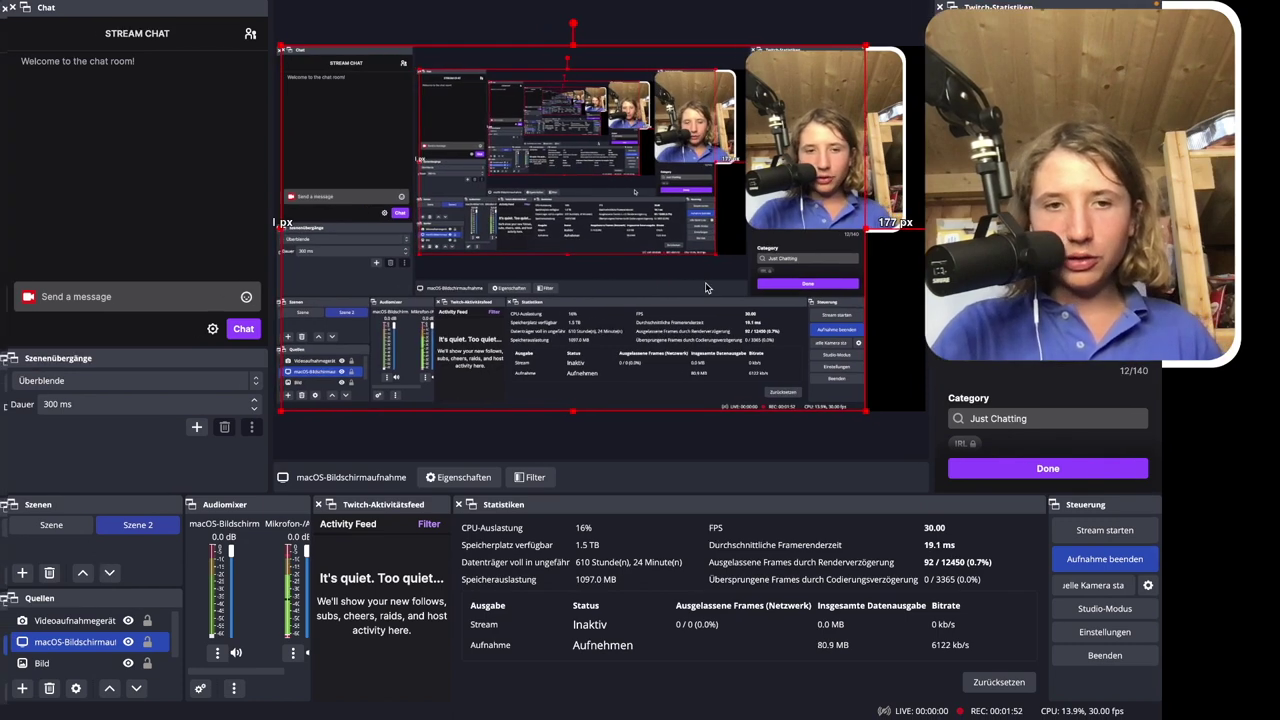
left_click(14, 688)
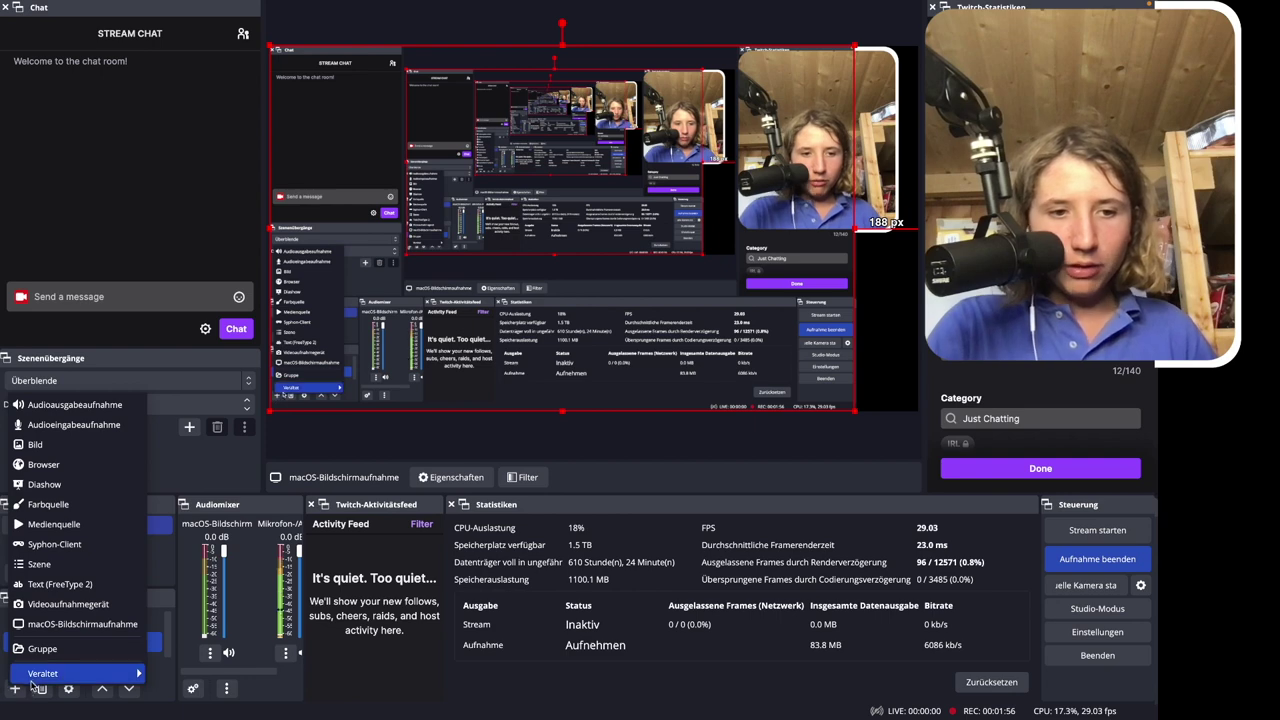
mouse_move(50, 676)
left_click(204, 673)
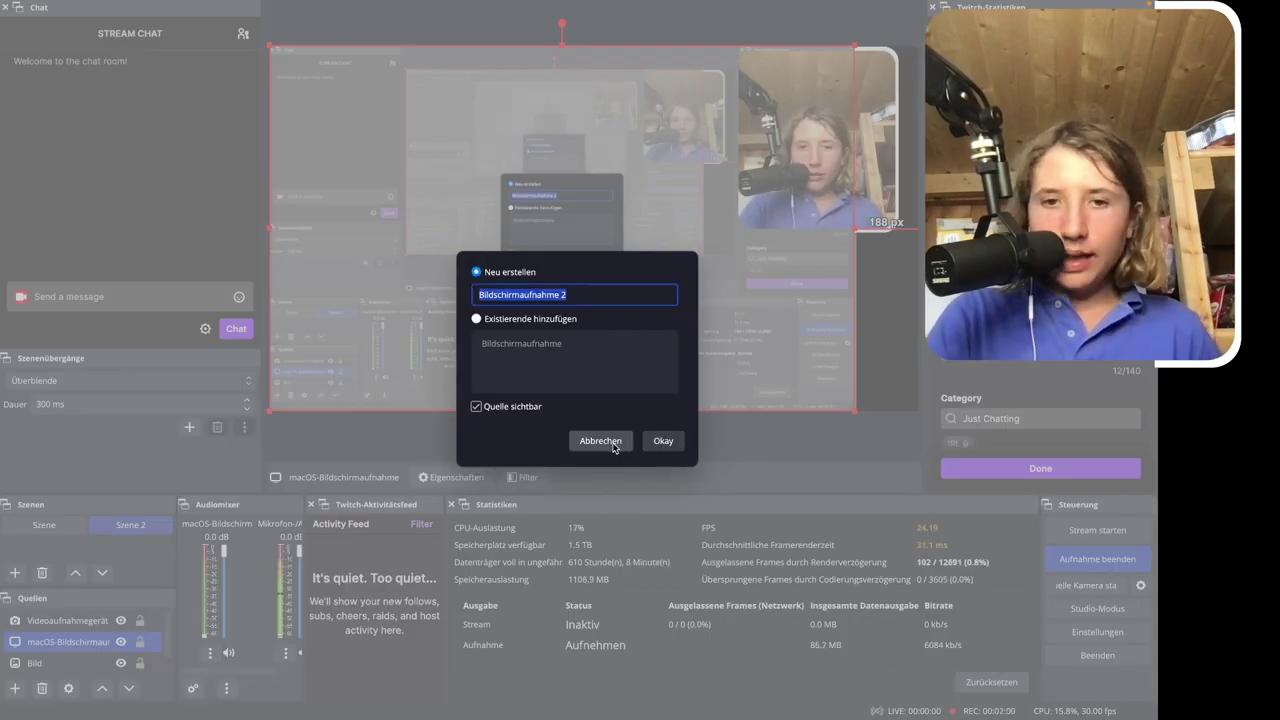
left_click(613, 442)
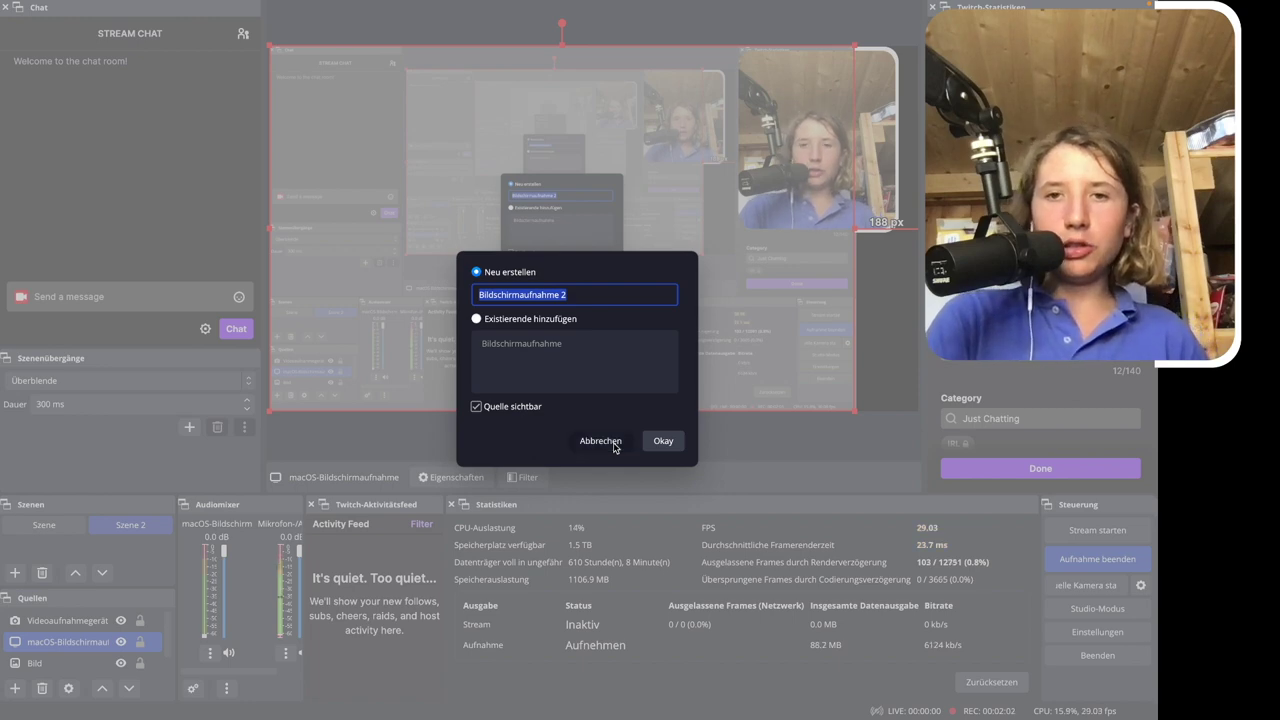
Hide the macOS-Bildschirmaufnahme source in Szene 2
left_click(127, 643)
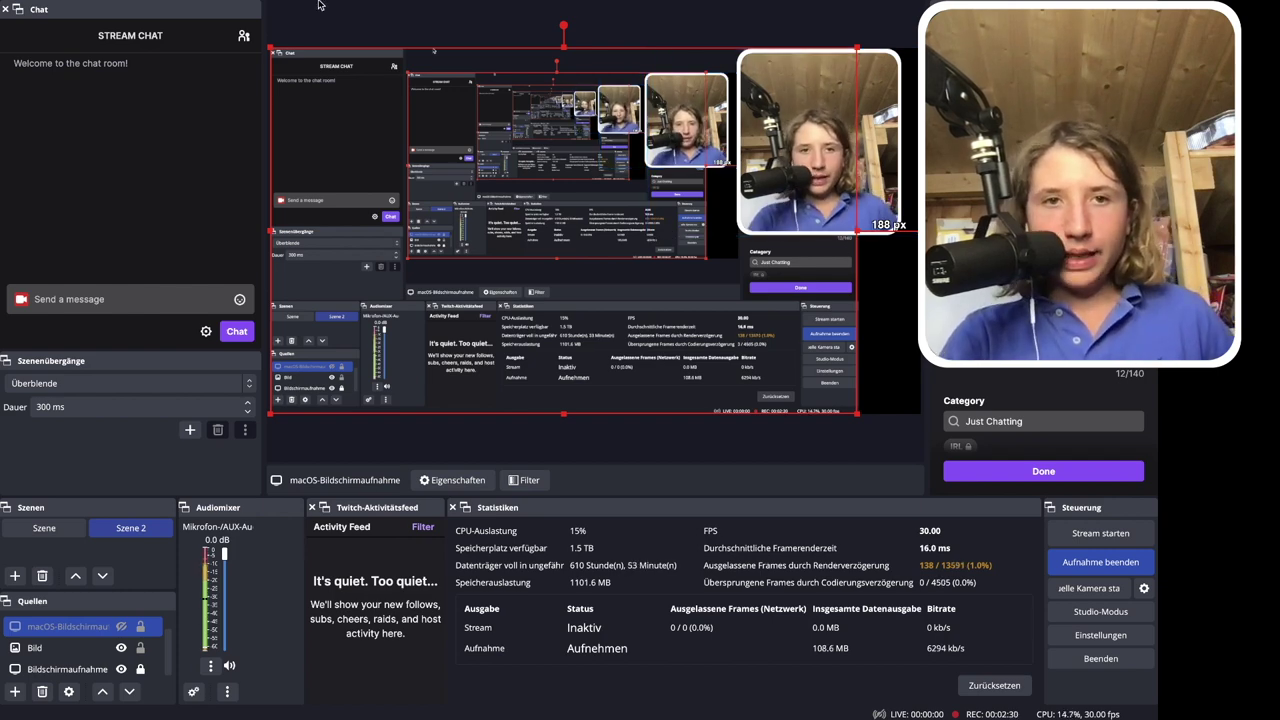
Review the list of available docks and enlarge the dock row below the preview
mouse_move(321, 5)
left_click(258, 7)
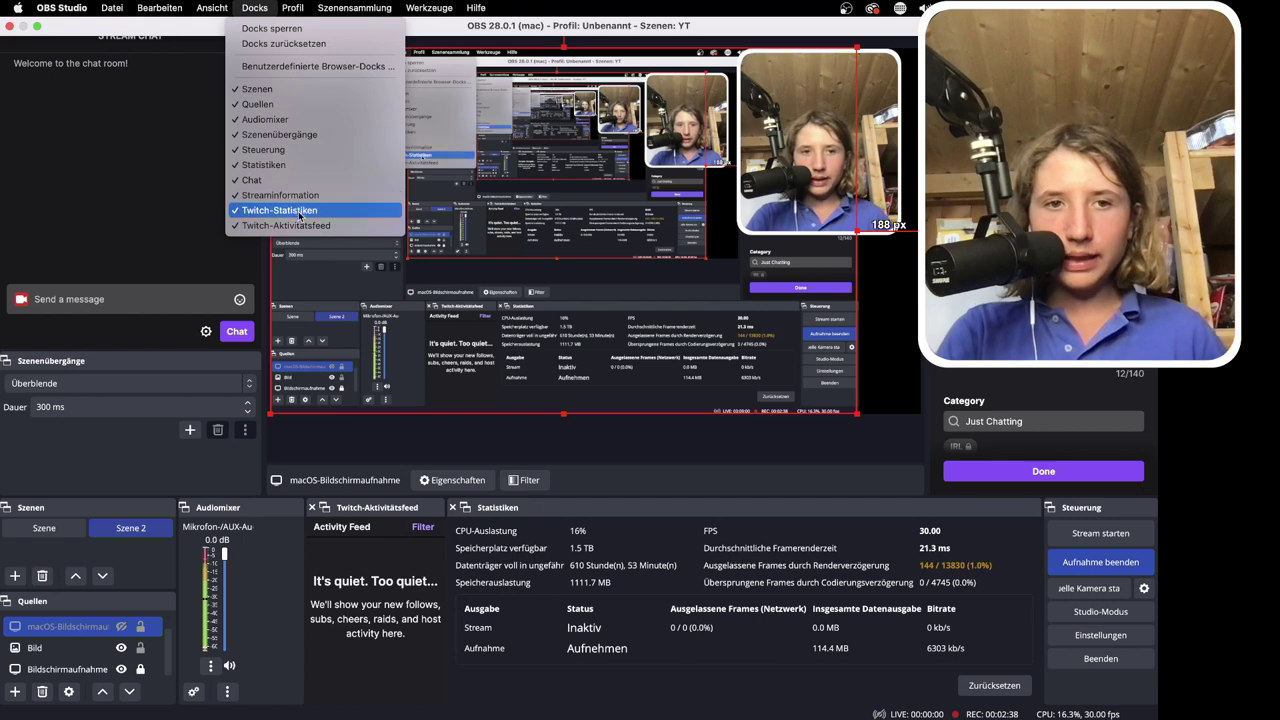
left_click(179, 195)
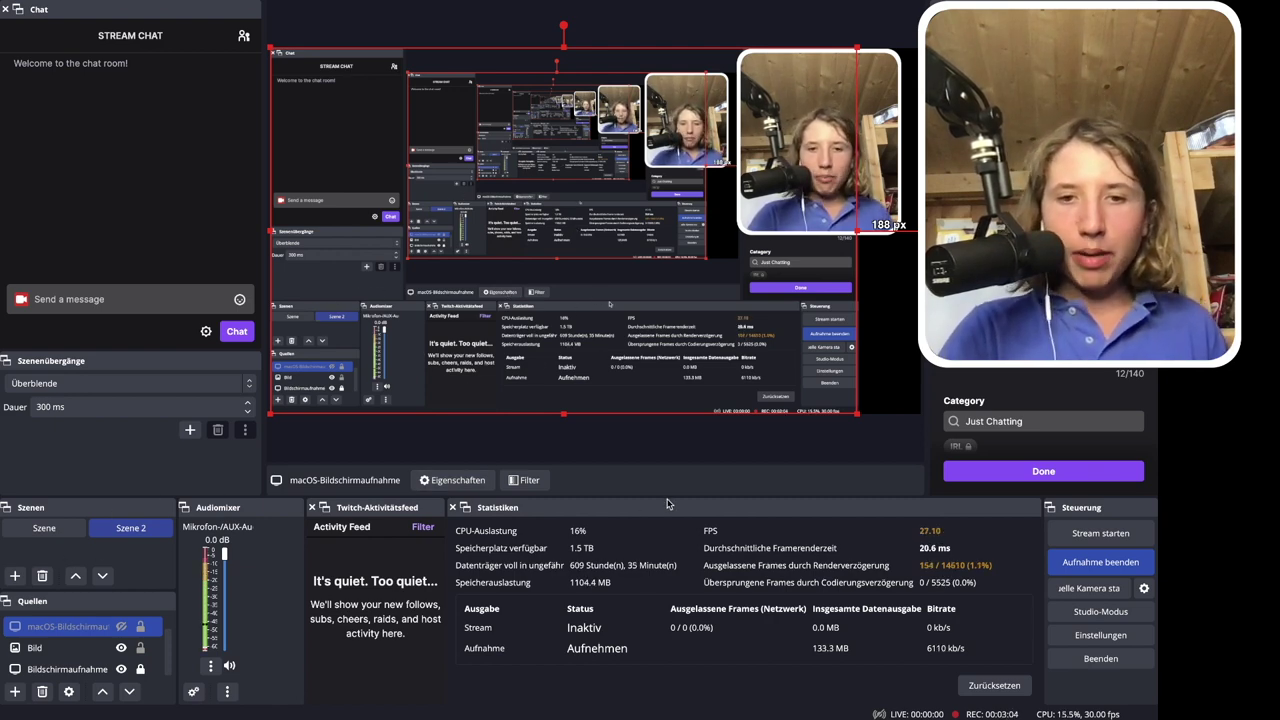
left_click_drag(670, 496, 670, 464)
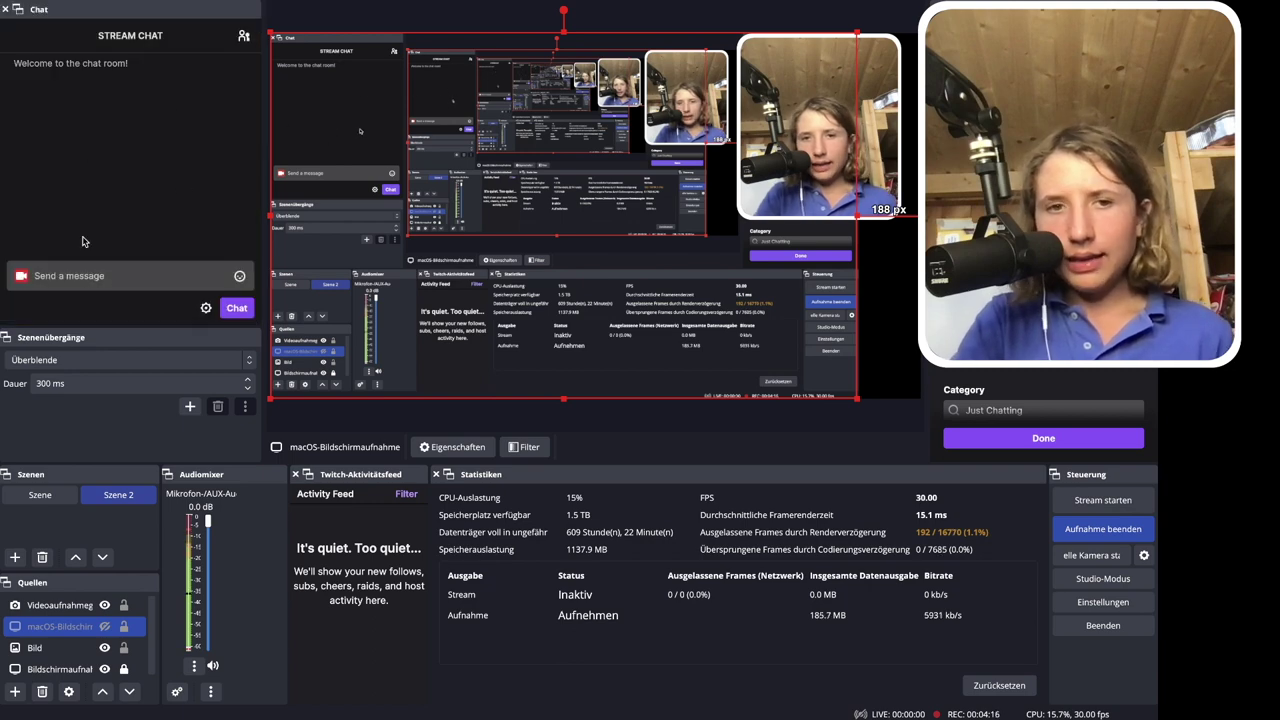
View the stream chat's settings and reload the chat dock
left_click(204, 310)
left_click(7, 155)
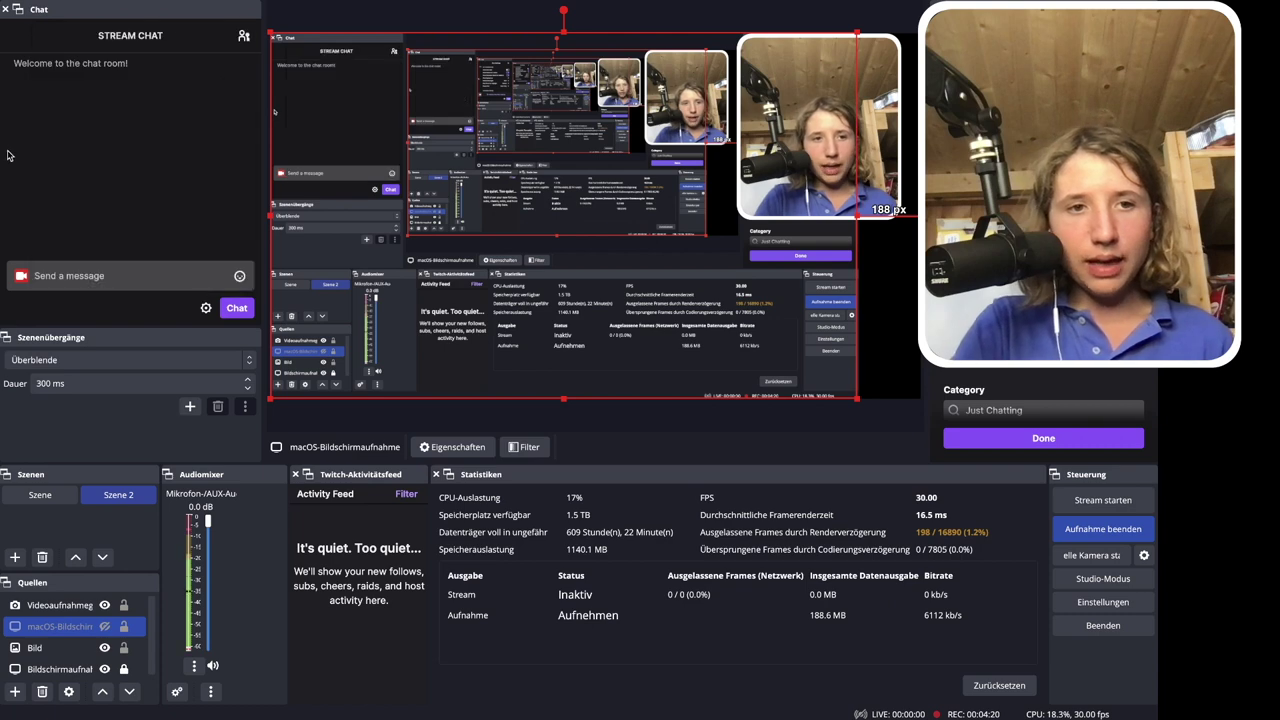
right_click(192, 203)
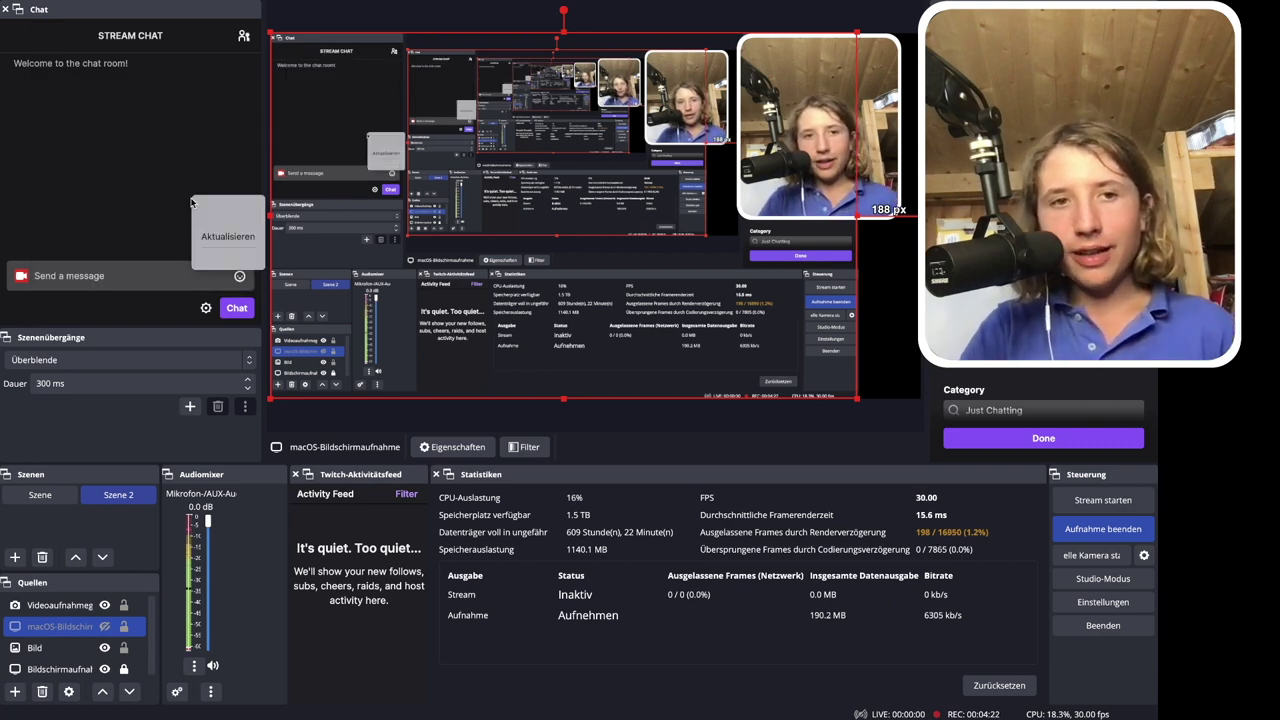
left_click(224, 240)
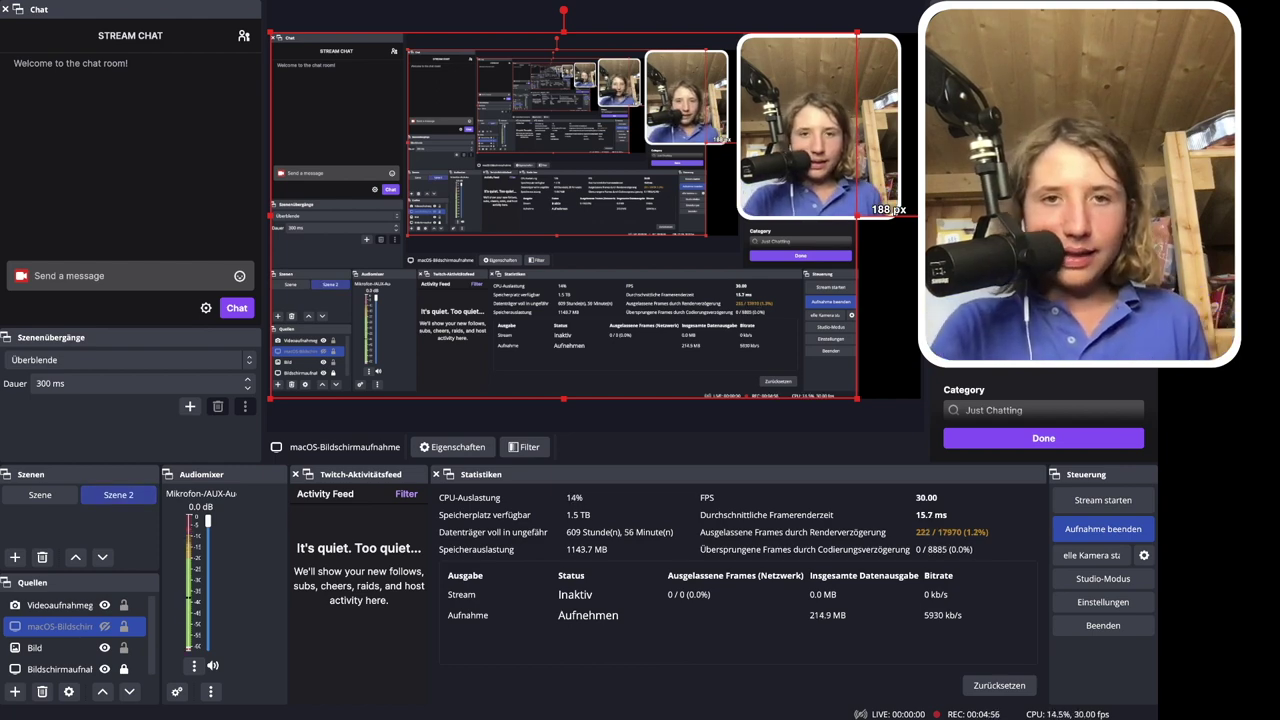
Check for OBS Studio updates and dismiss the result
left_click(61, 7)
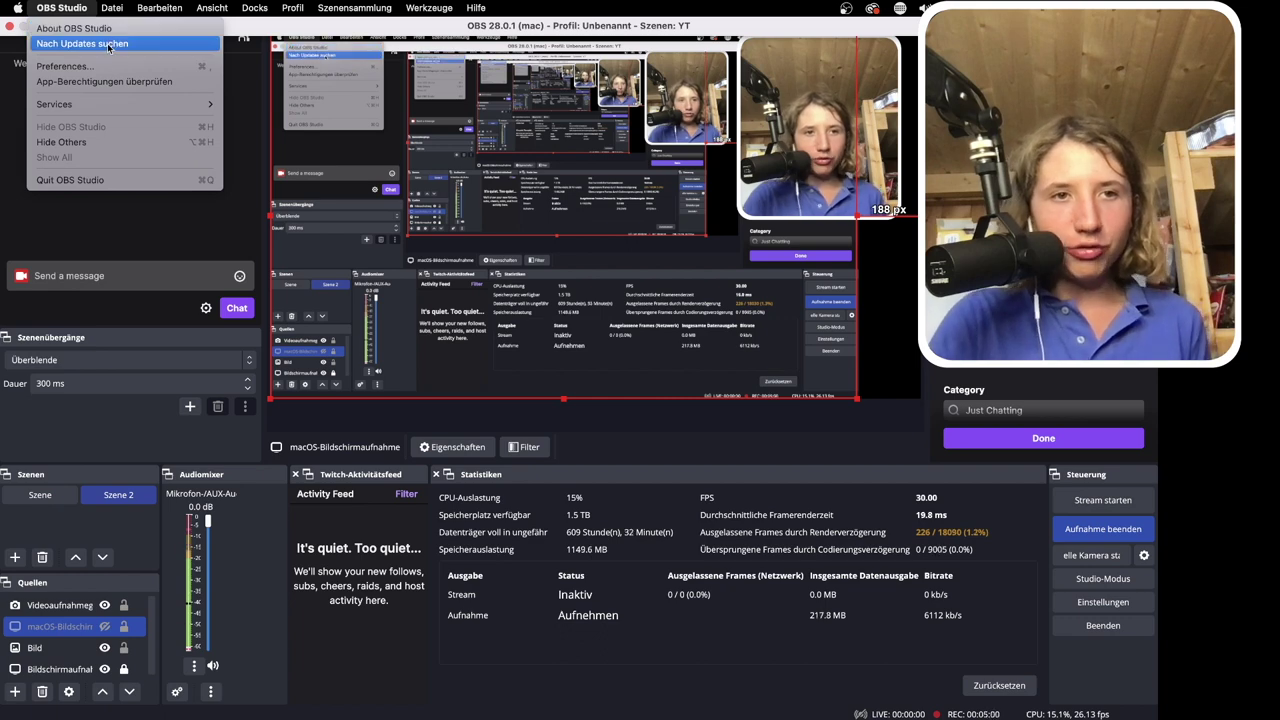
left_click(108, 45)
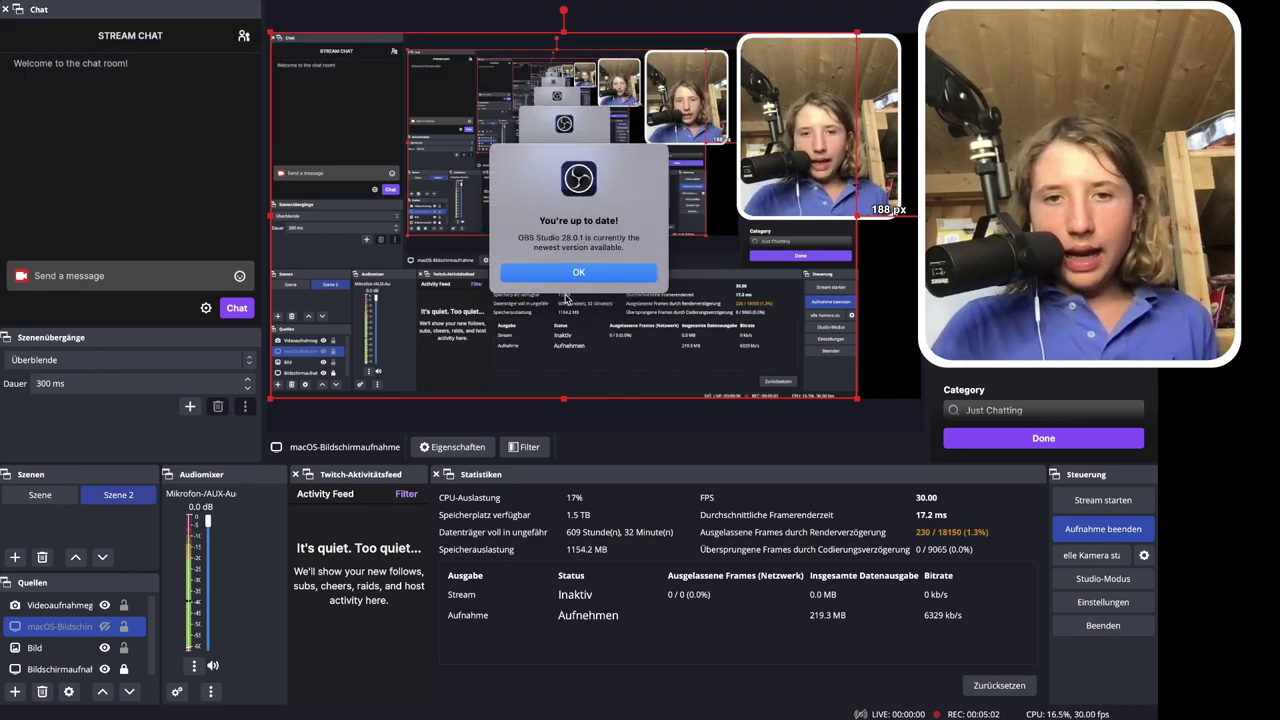
left_click_drag(622, 221, 459, 213)
left_click(463, 300)
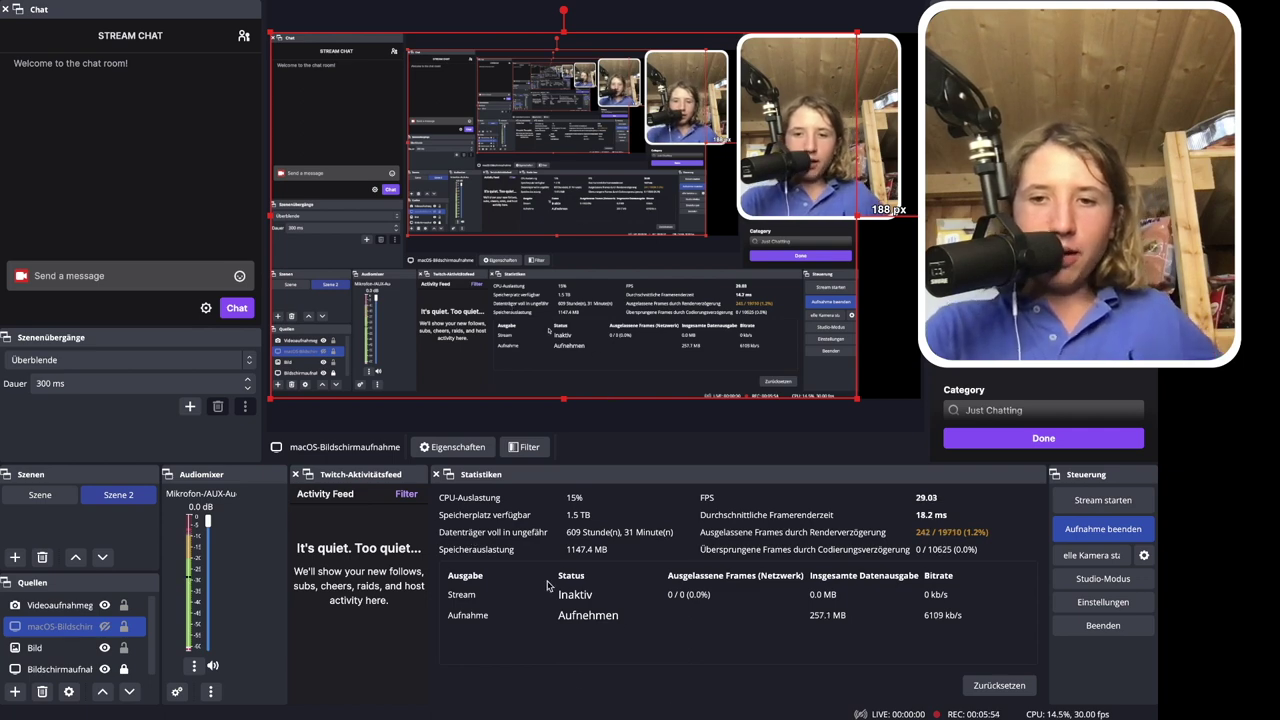
Add a new Audioausgabeaufnahme source to Szene 2 under its default name
left_click(105, 497)
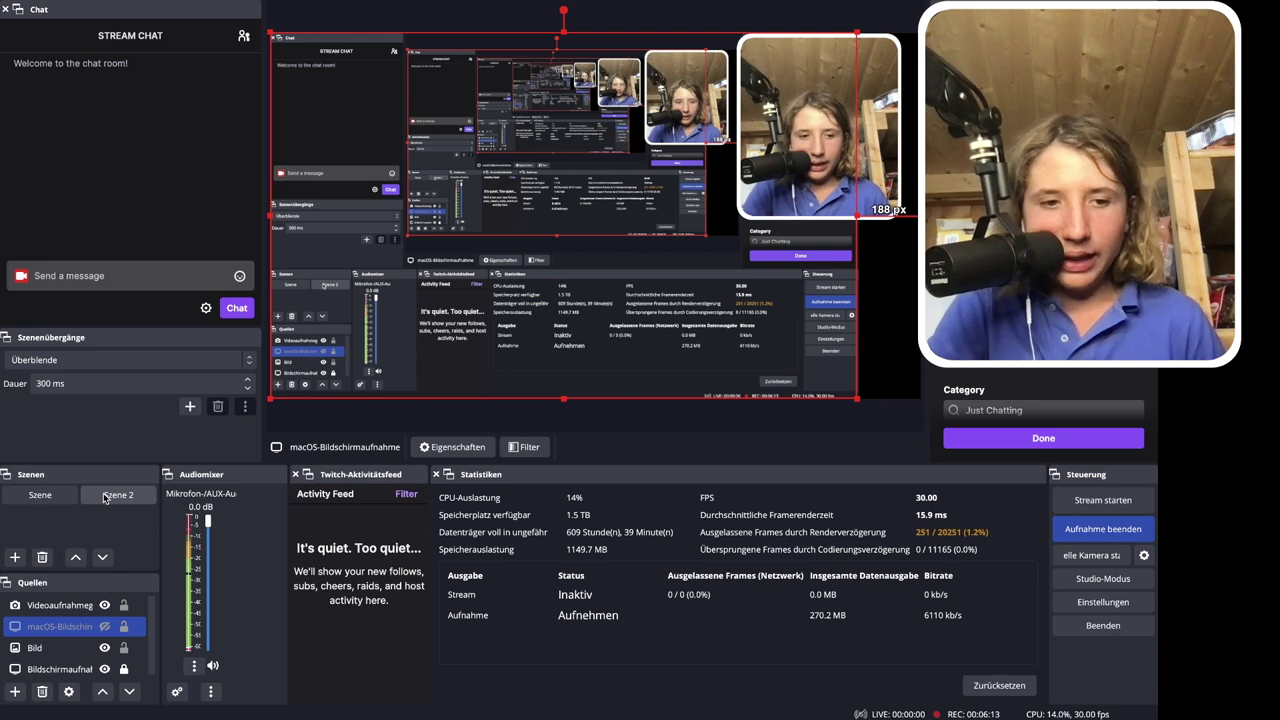
left_click(14, 691)
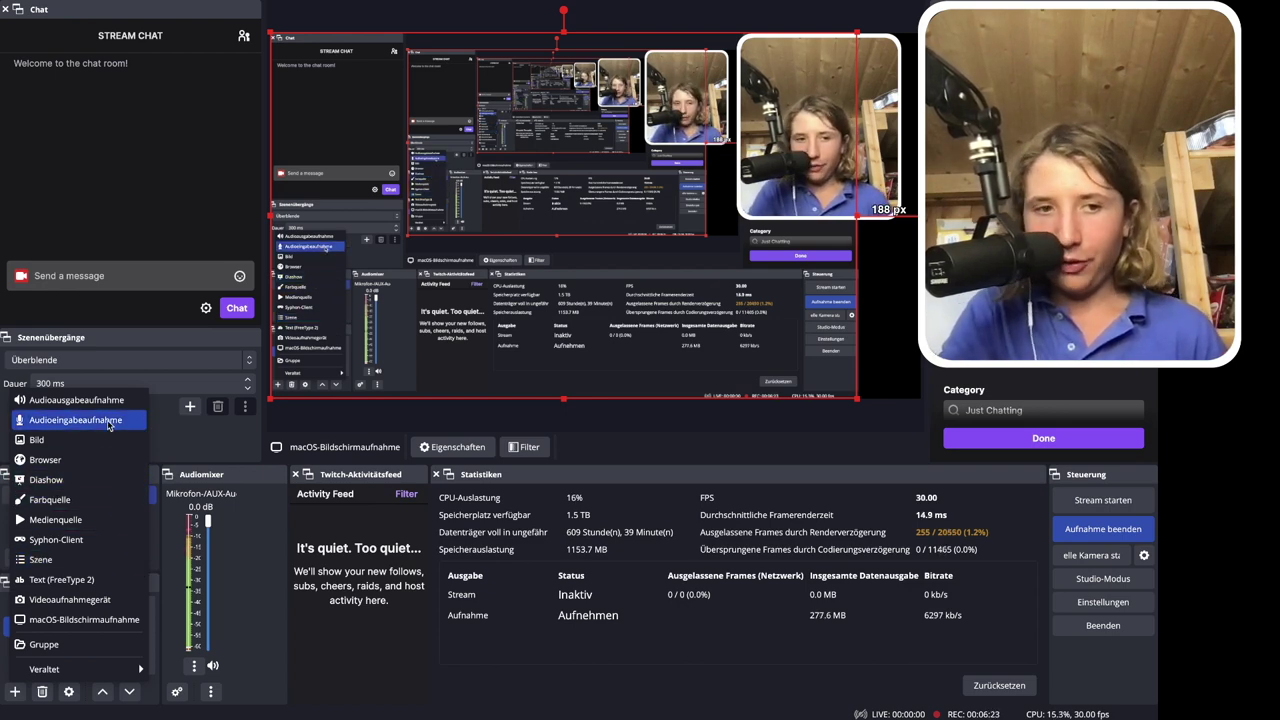
left_click(80, 400)
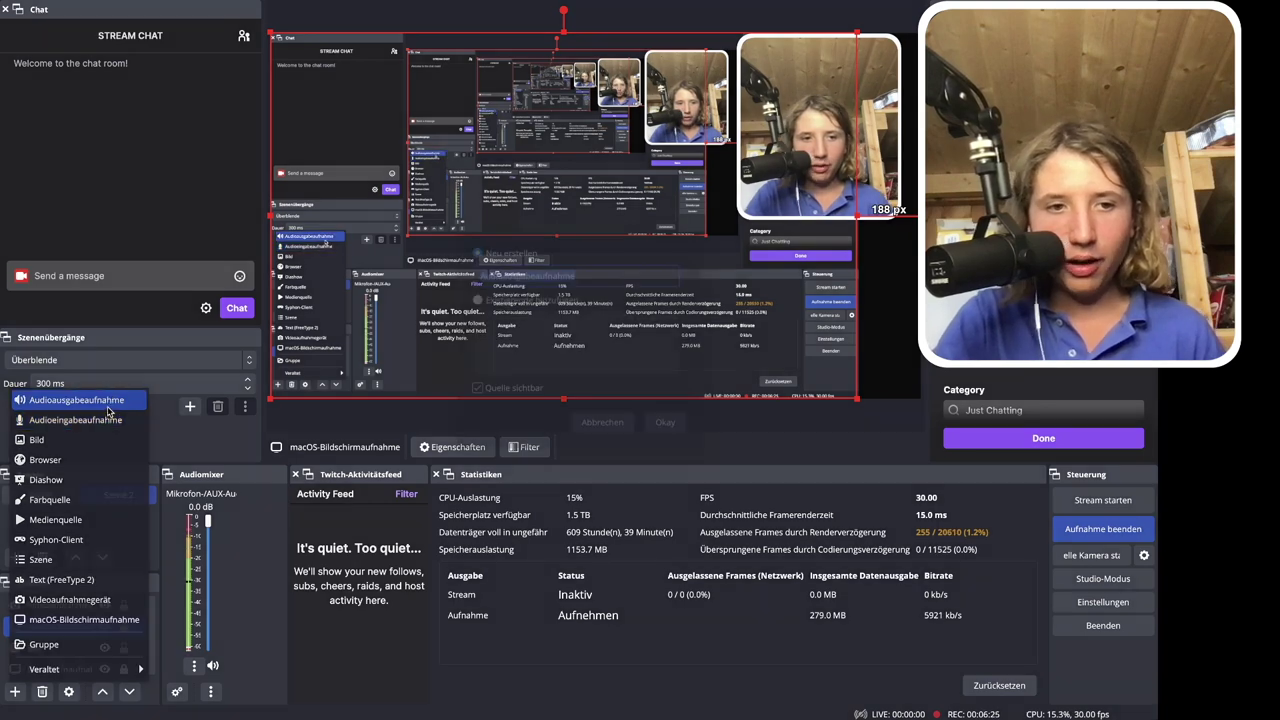
left_click(670, 447)
Review the device choices for the audio output capture and accept the Standard device
left_click(589, 198)
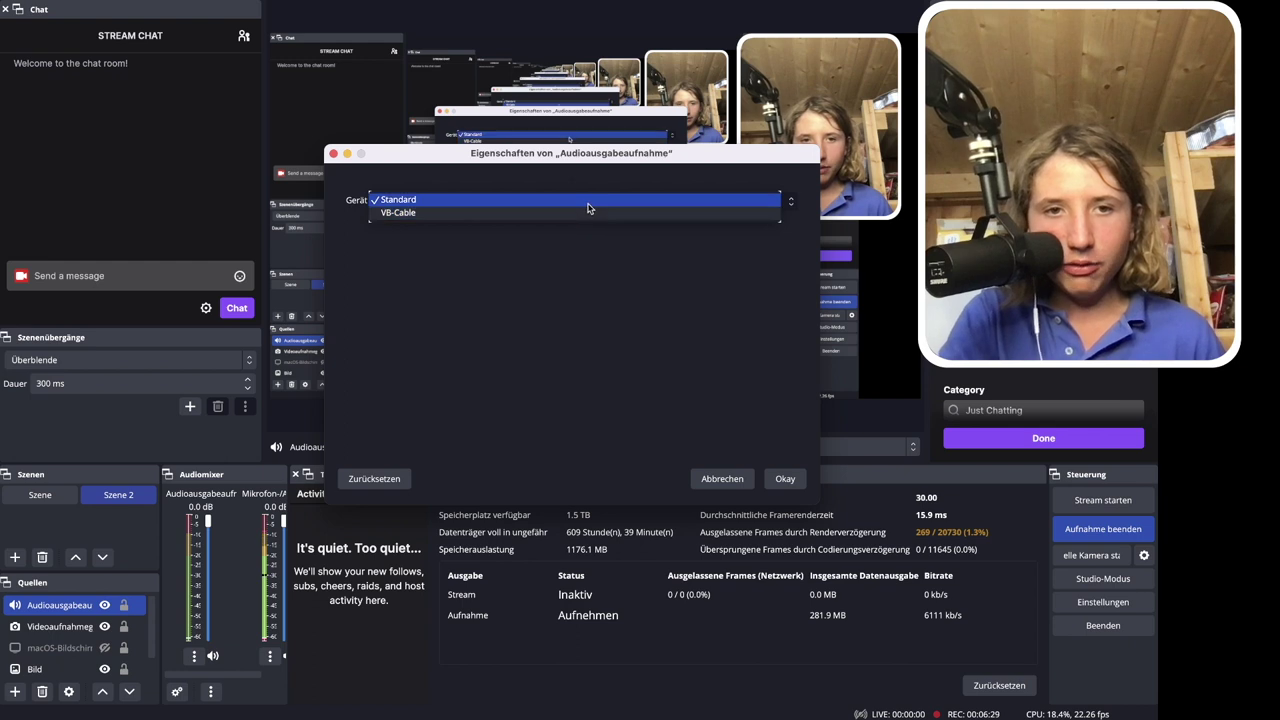
key("Escape")
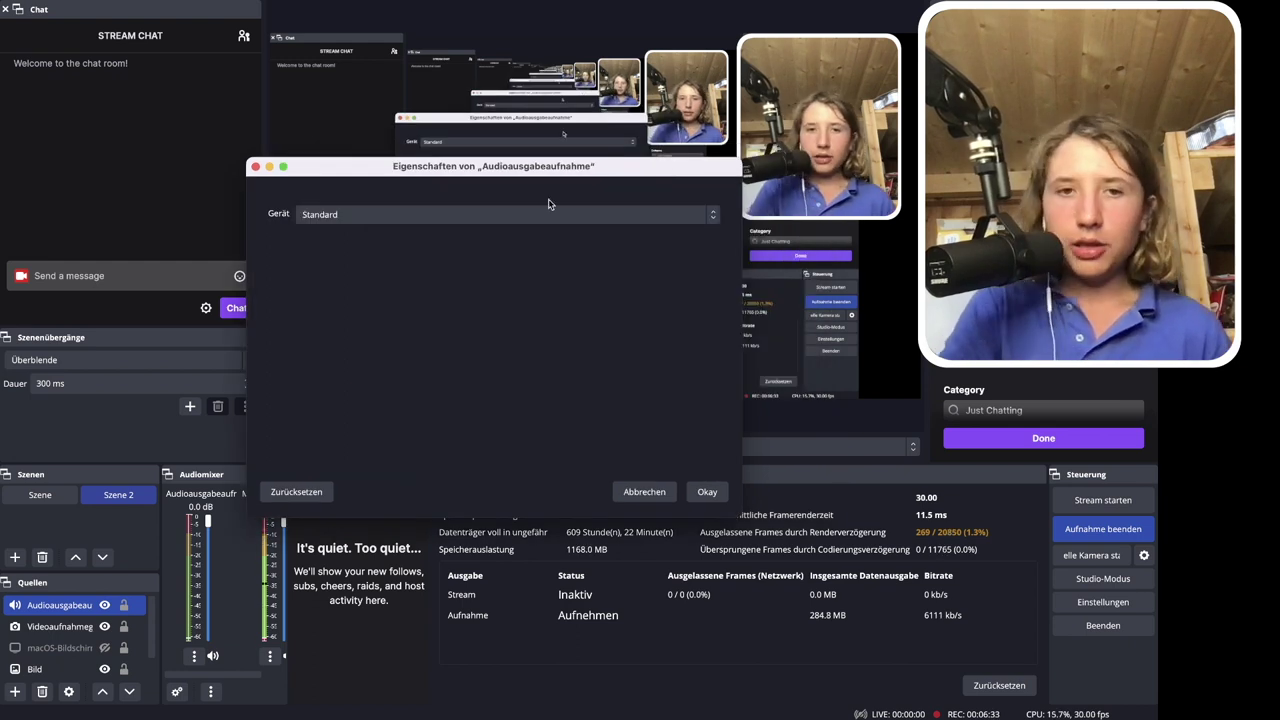
mouse_move(704, 162)
left_mouse_down()
mouse_move(797, 173)
mouse_move(812, 285)
mouse_move(714, 167)
left_mouse_up()
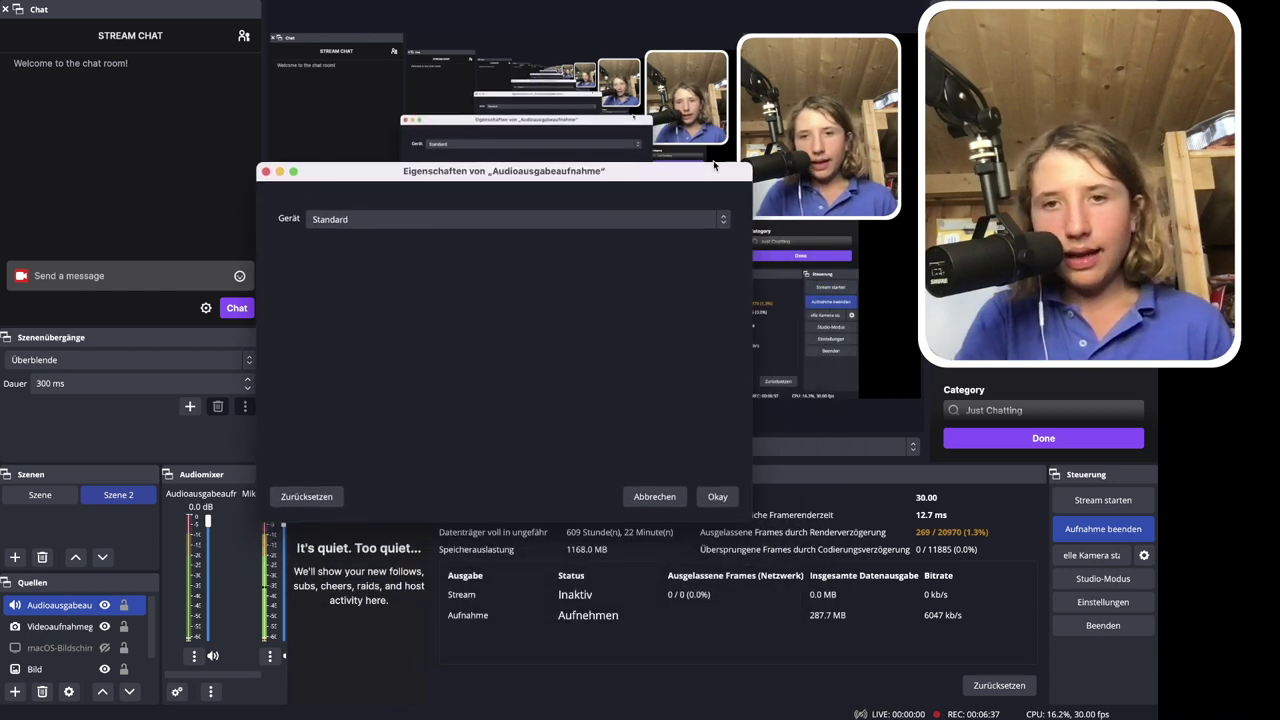
left_click(414, 222)
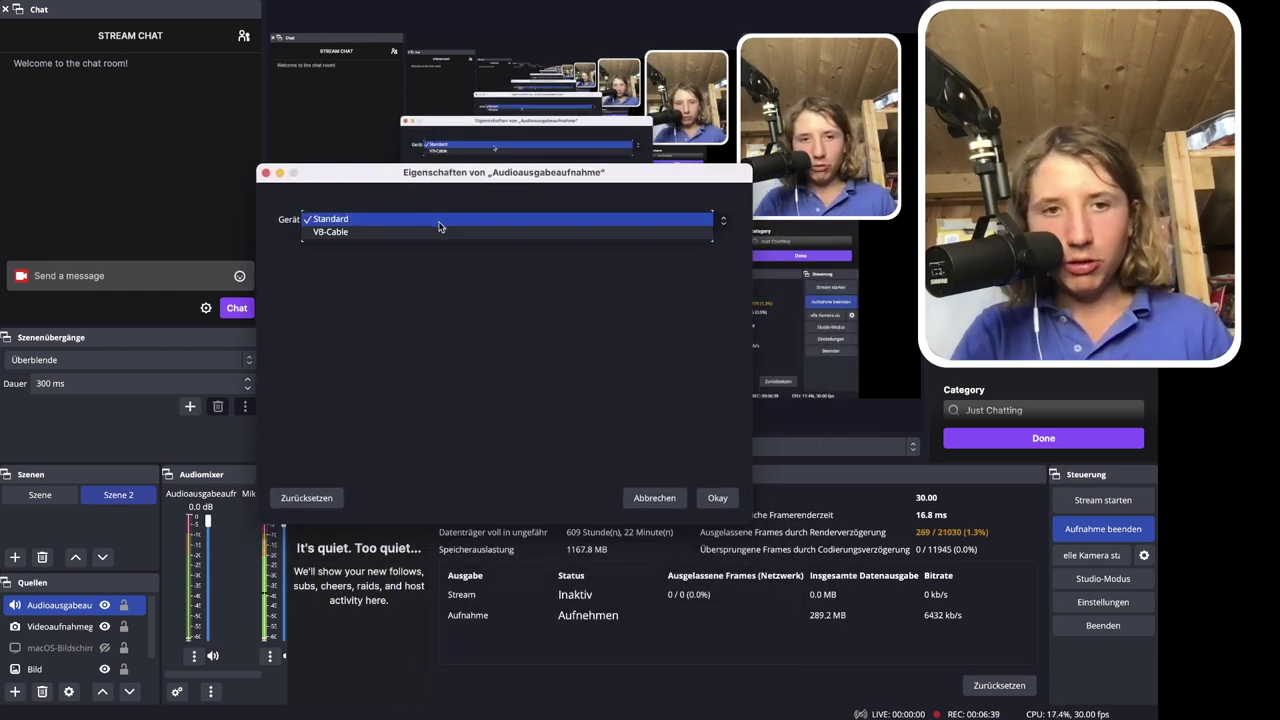
left_click(603, 388)
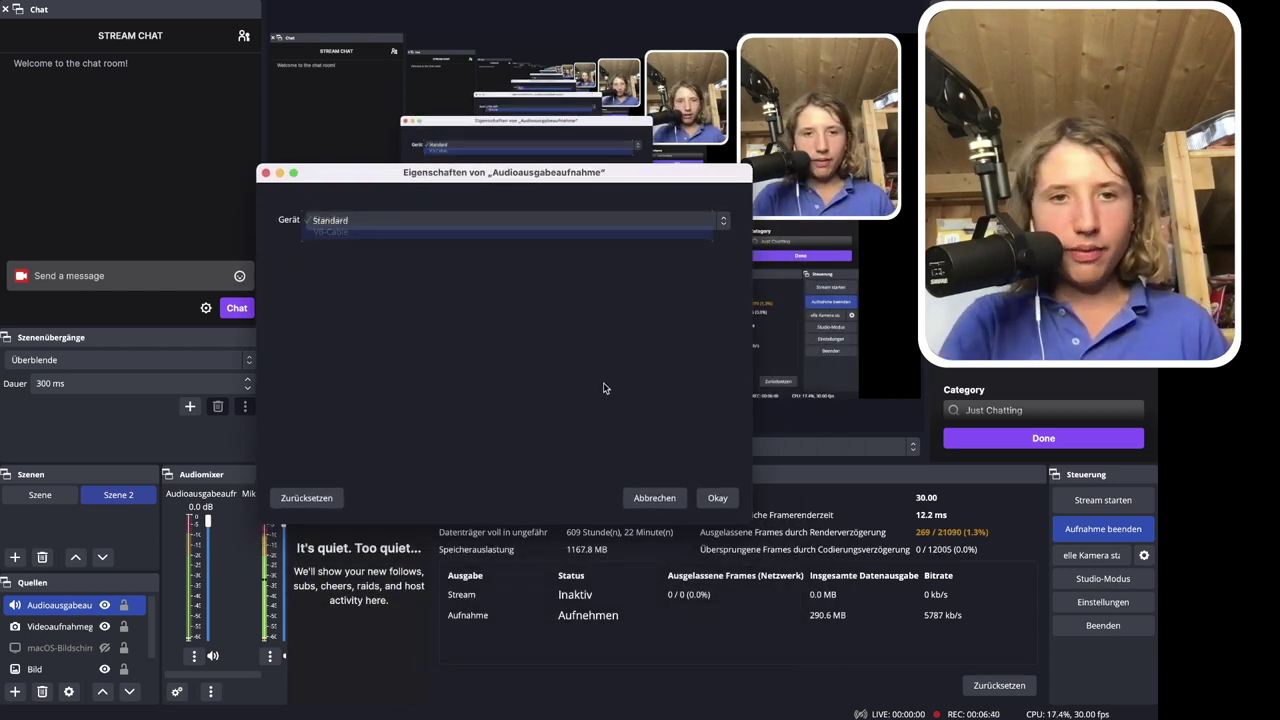
left_click(718, 498)
left_click(15, 696)
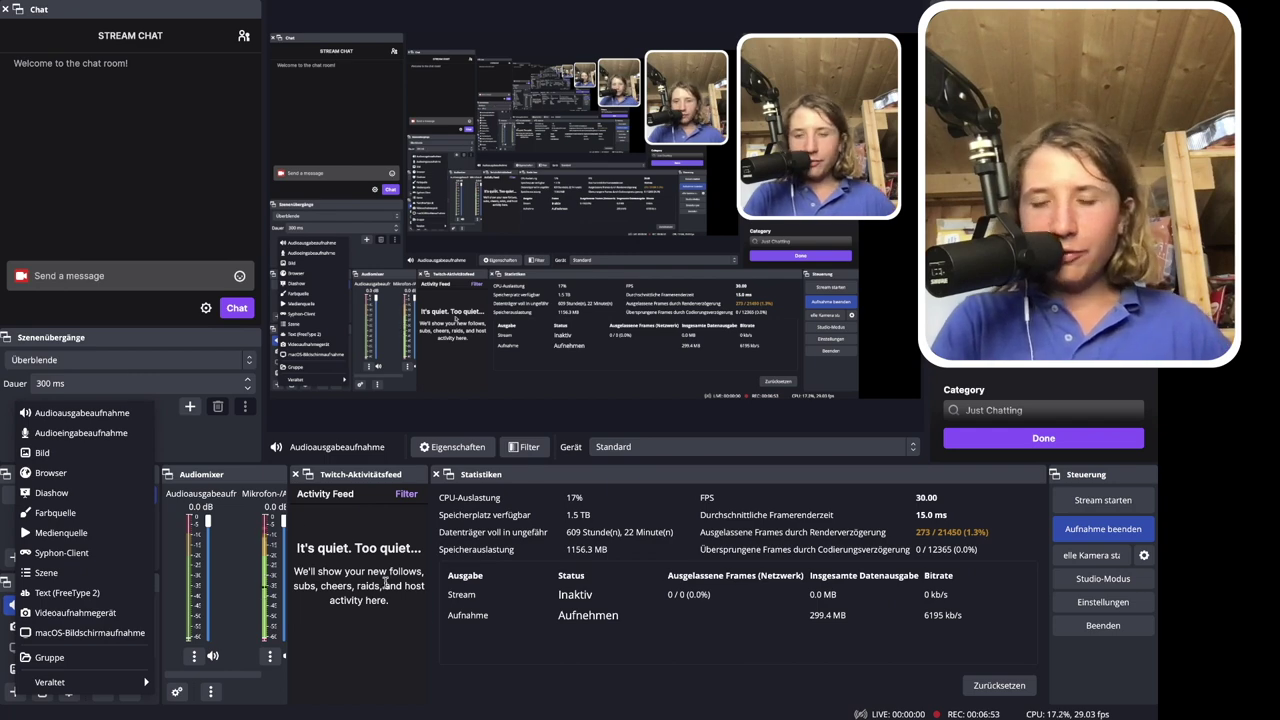
left_click(440, 614)
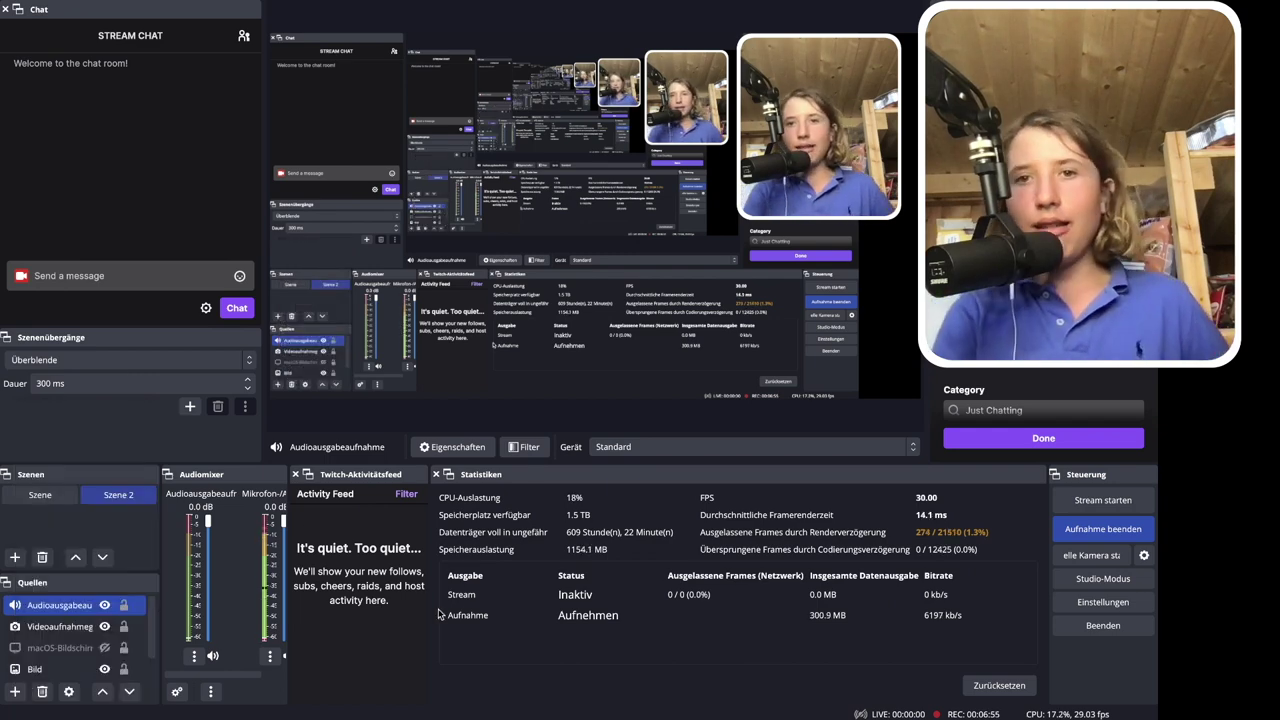